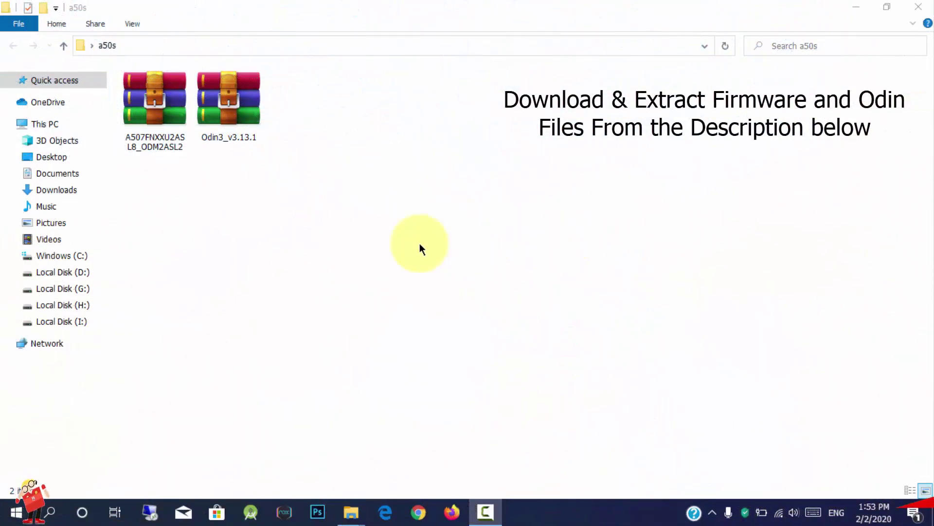
Extract the A507FNXXU2ASL8_ODM2ASL2 and Odin3_v3.13.1 archives in the a50s folder, each to its own separate folder
drag(334, 233, 164, 124)
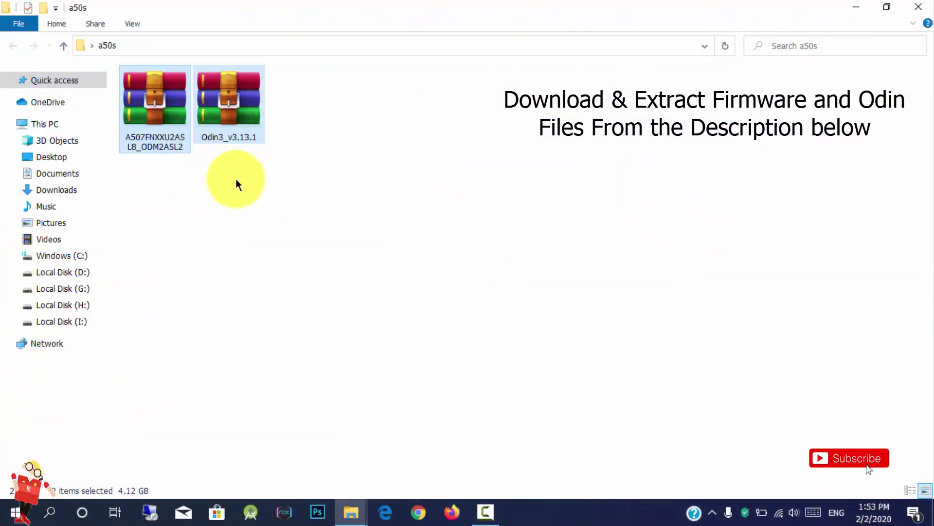
drag(236, 184, 138, 121)
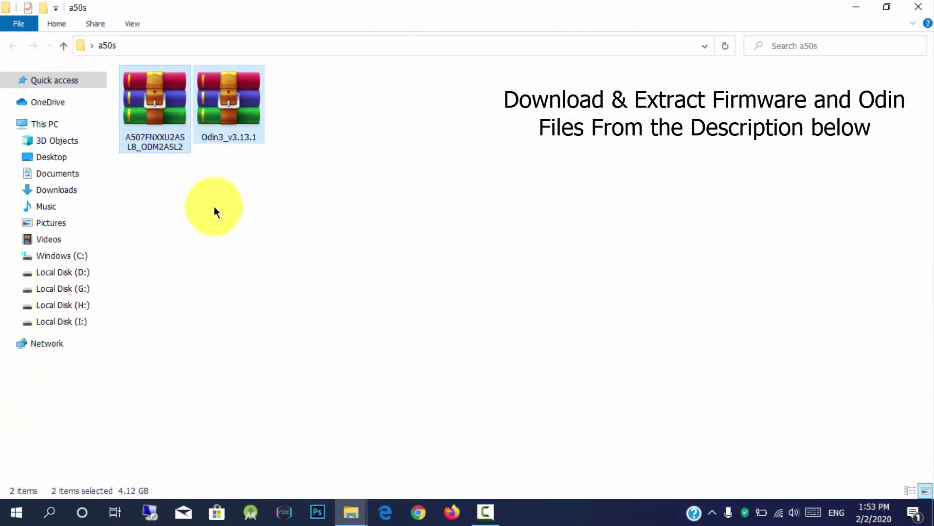
right_click(221, 128)
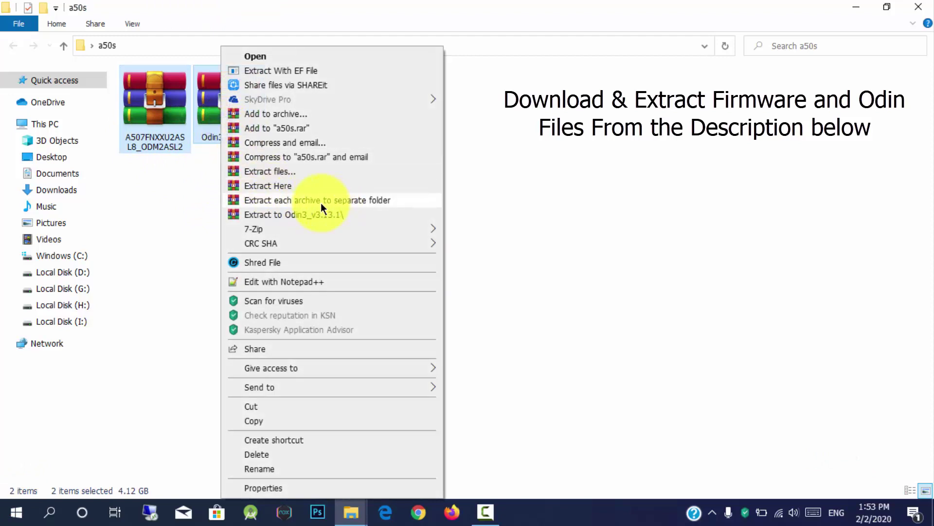
click(339, 202)
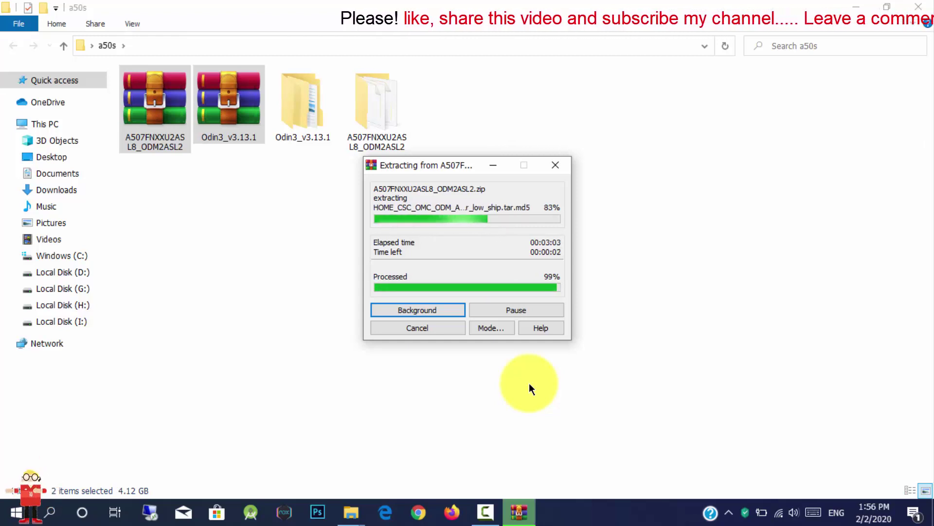
click(334, 309)
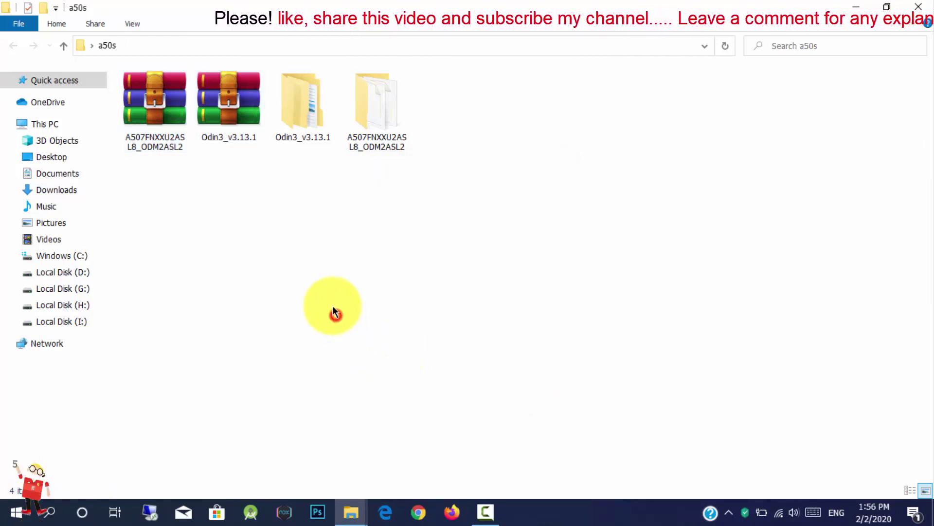
click(392, 172)
drag(392, 172, 309, 121)
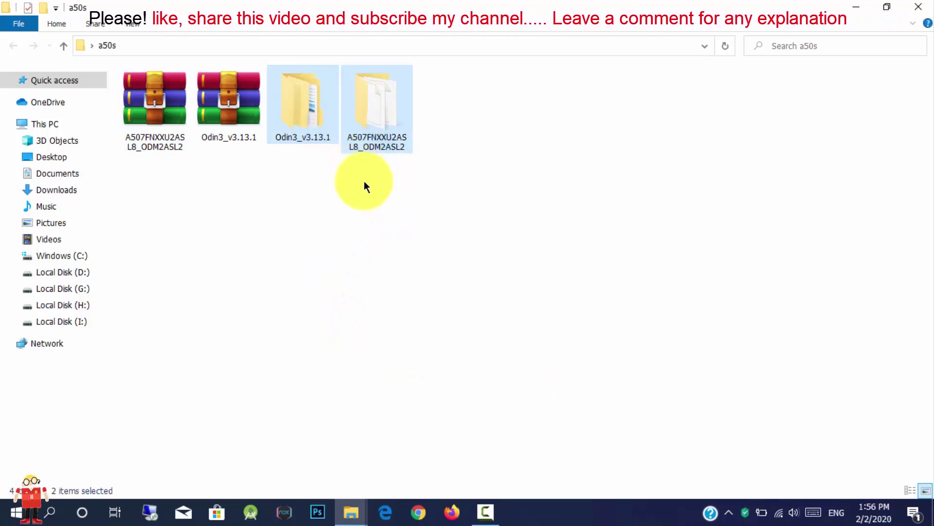
drag(379, 190, 334, 156)
click(365, 207)
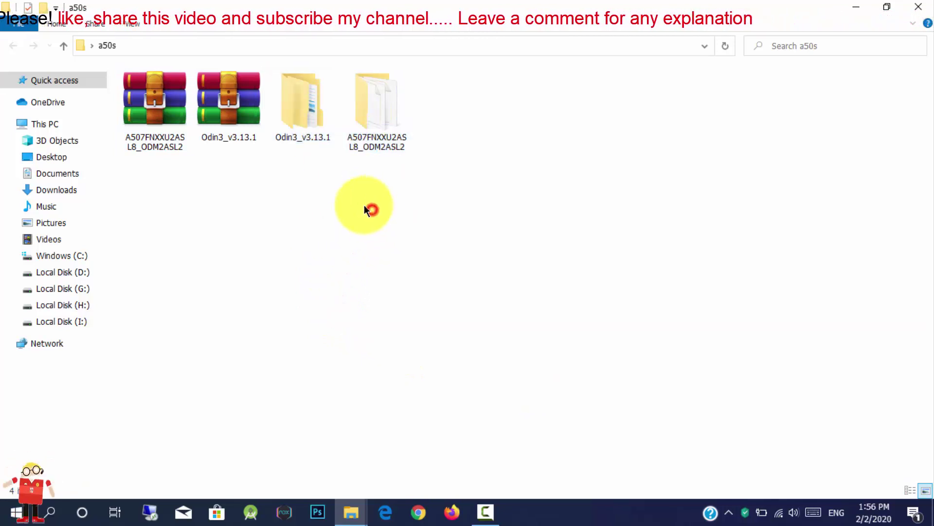
Launch the Odin3 v3.13.1 application from the extracted Odin3_v3.13.1 folder, accept the model warning and move its window aside
double_click(307, 121)
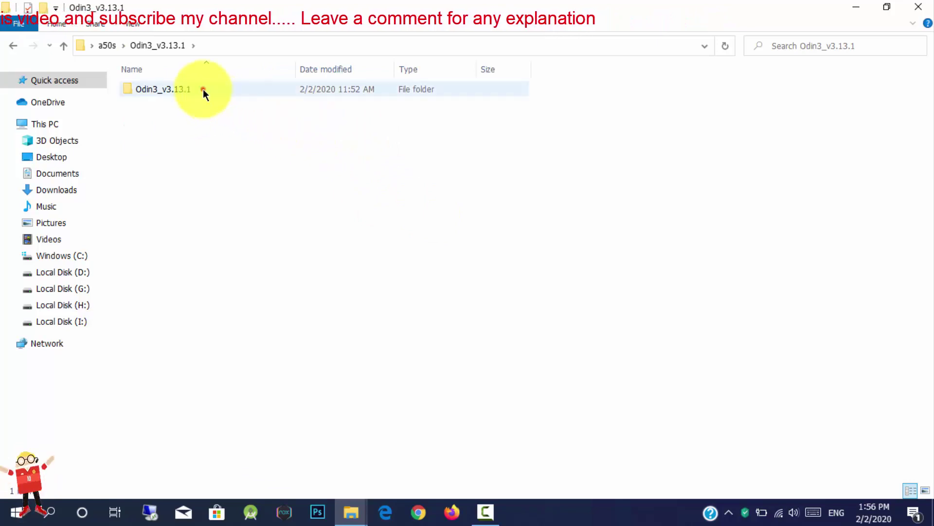
double_click(203, 90)
click(192, 118)
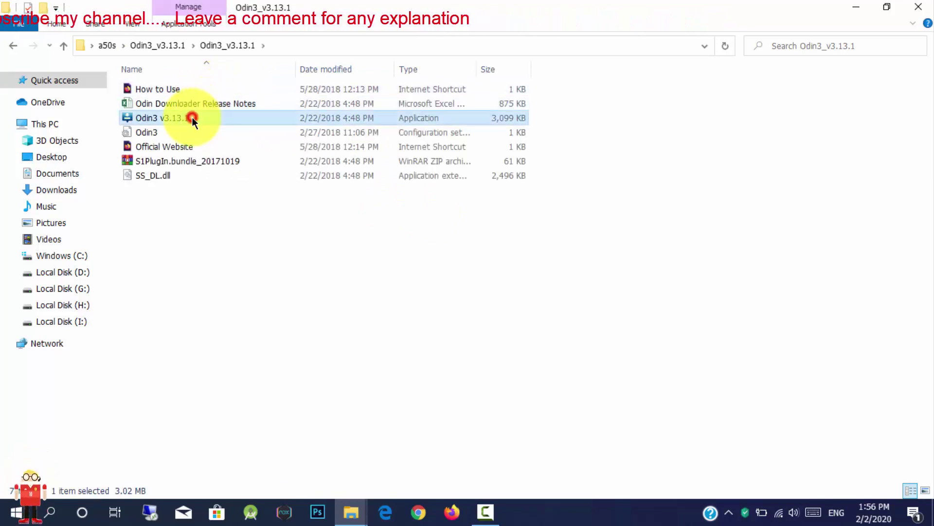
double_click(214, 119)
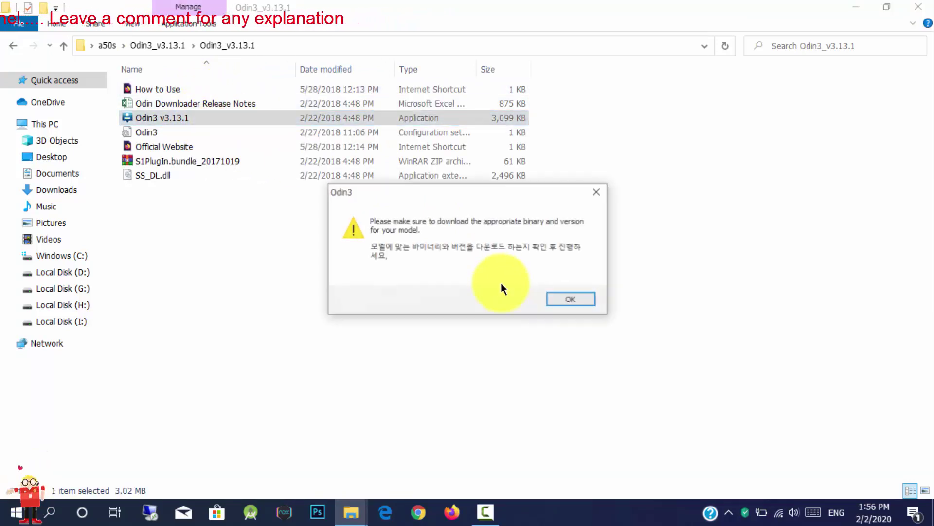
click(567, 299)
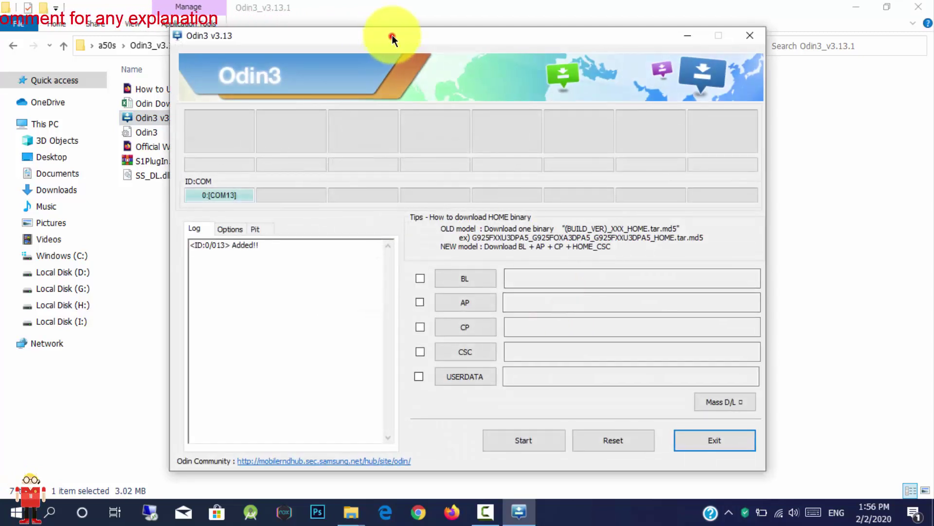
drag(393, 34, 523, 12)
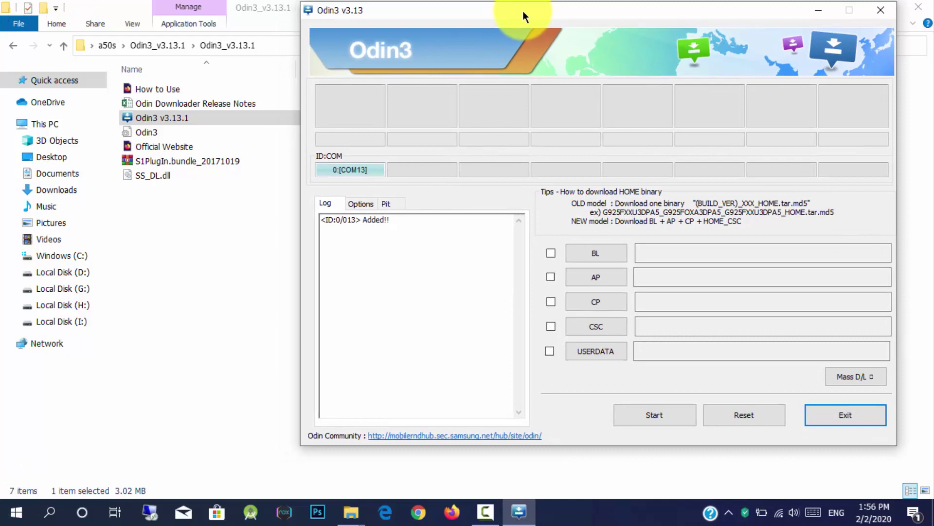
Load the BL_A507FNXXU2ASL8 firmware file from the Desktop folder a50s, subfolder A507FNXXU2ASL8_ODM2ASL2, into the BL slot
click(597, 257)
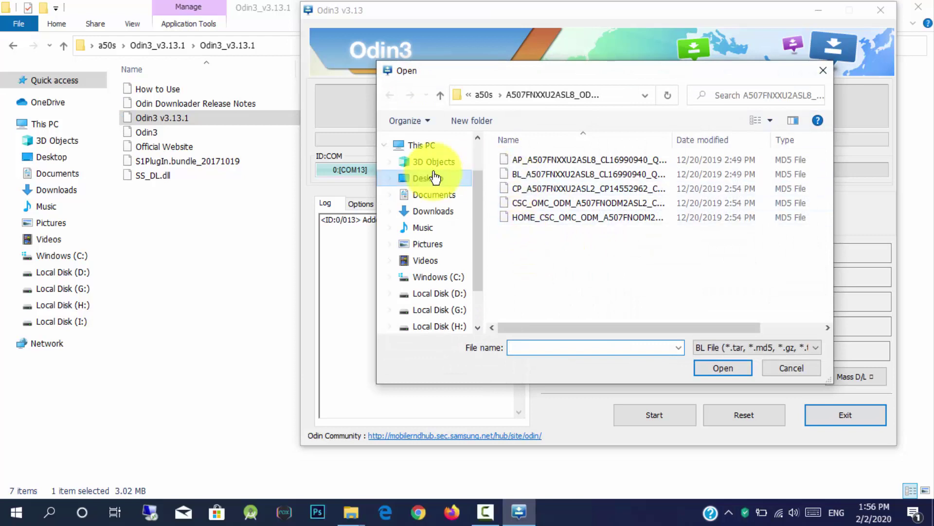
click(428, 178)
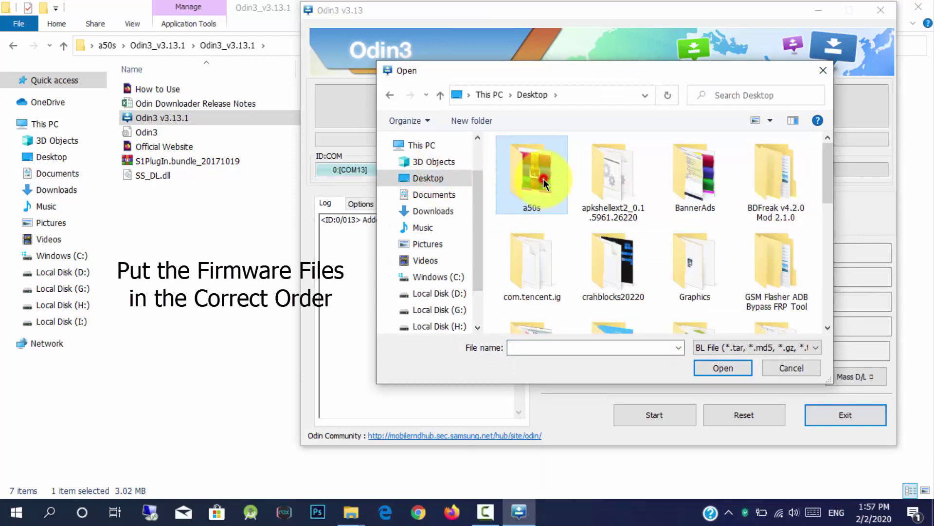
double_click(544, 181)
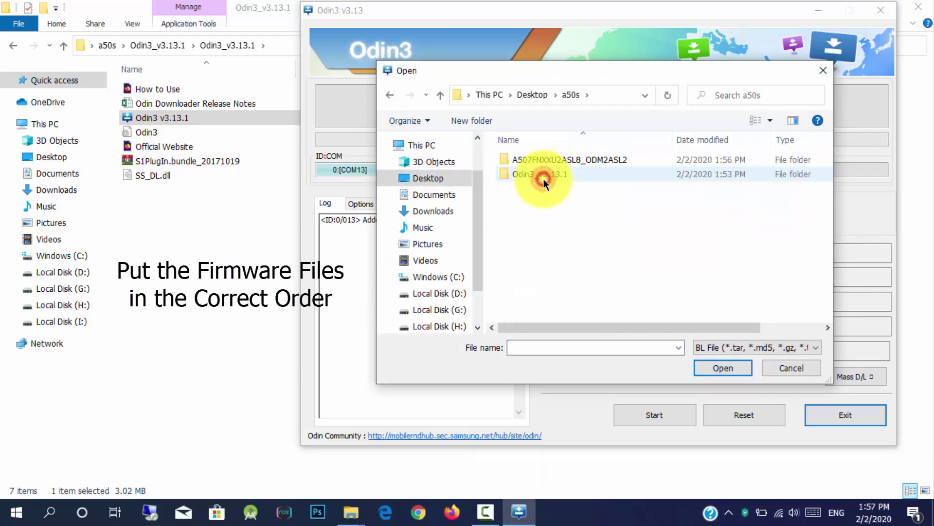
double_click(597, 160)
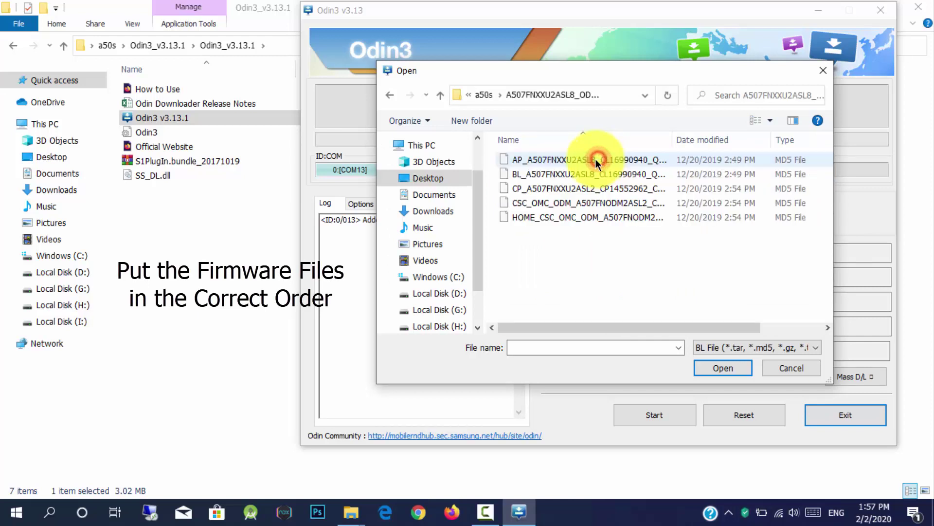
click(540, 175)
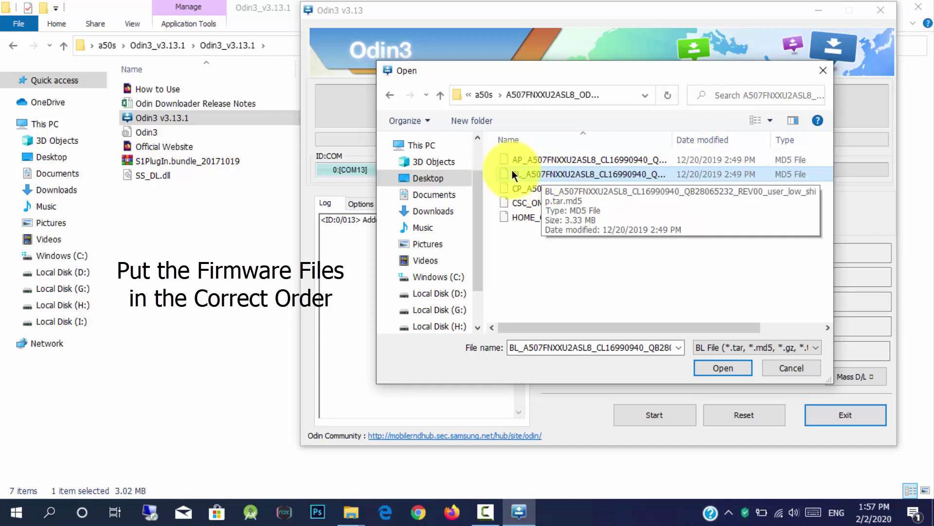
click(512, 172)
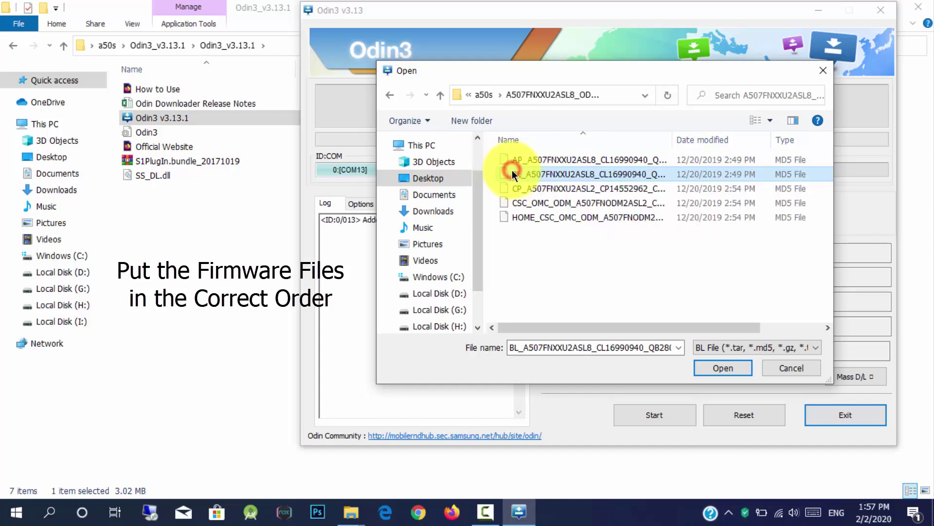
click(715, 364)
click(715, 365)
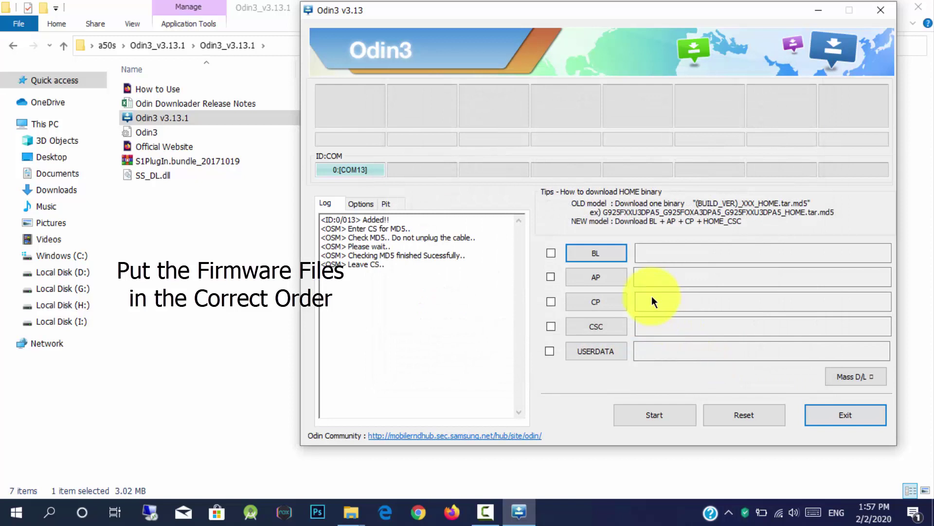
Load the AP_A507FNXXU2ASL8 firmware file from the same firmware folder into the AP slot
click(602, 275)
click(535, 159)
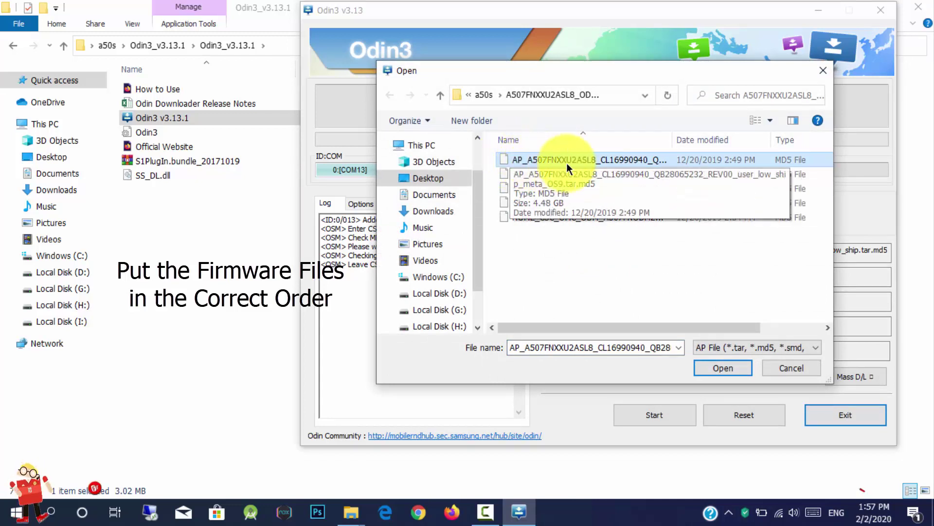
click(725, 367)
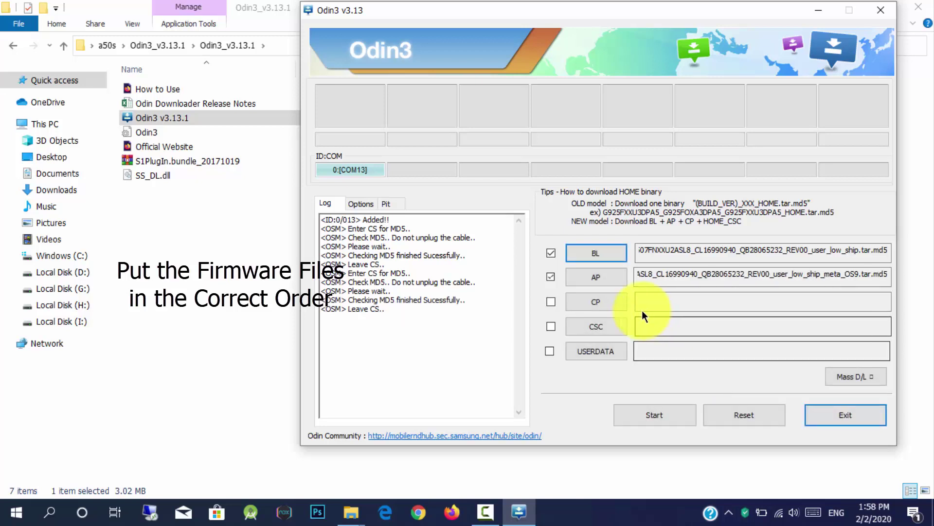
Load the CP_A507FNXXU2ASL2 firmware file from the same firmware folder into the CP slot
click(609, 299)
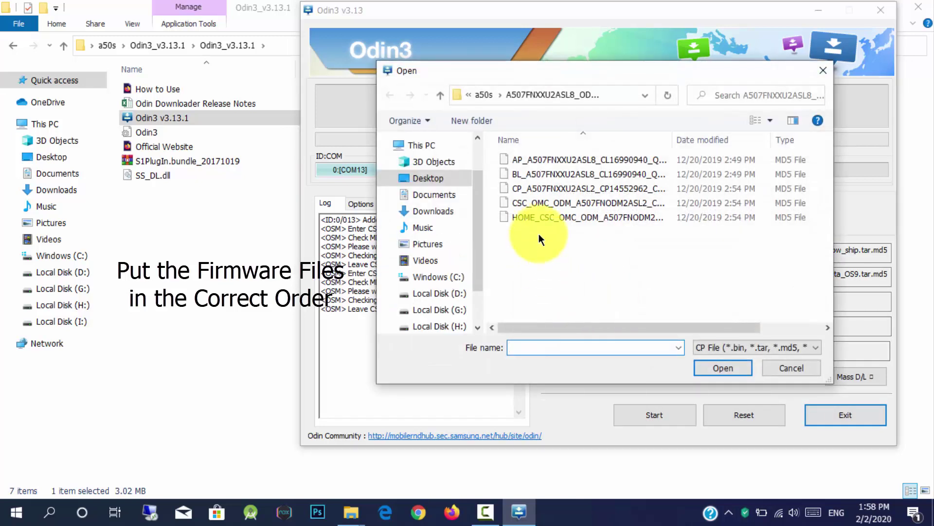
click(530, 191)
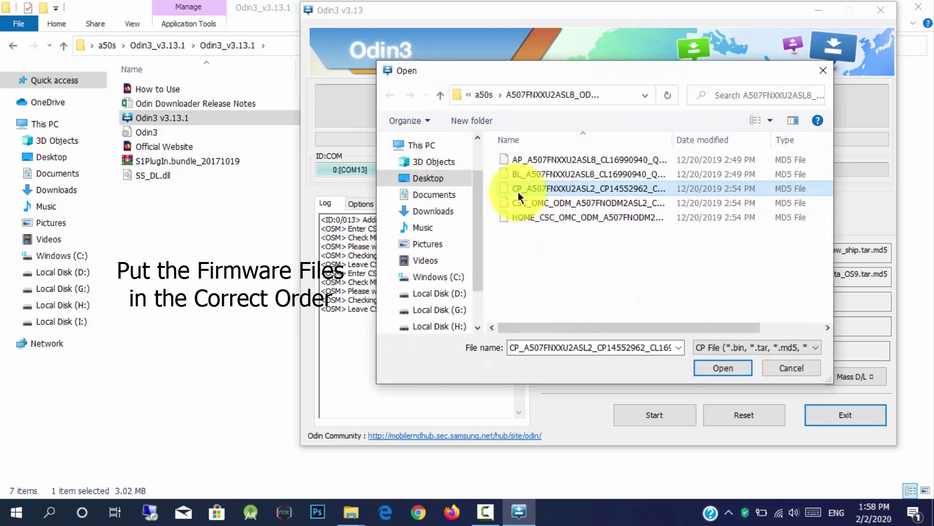
click(709, 367)
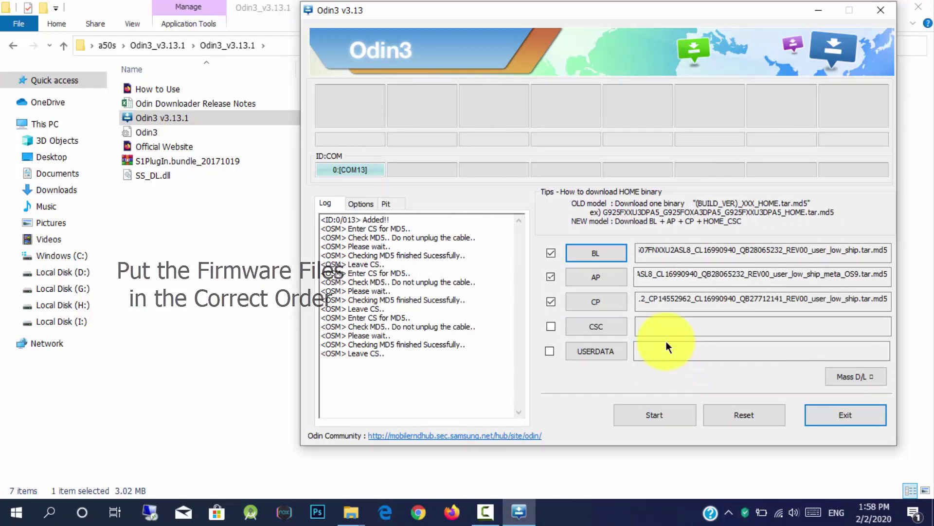
Load the CSC_OMC_ODM_A507FNODM2ASL2 file, not the HOME_CSC one, into the CSC slot and start flashing the connected phone
click(602, 326)
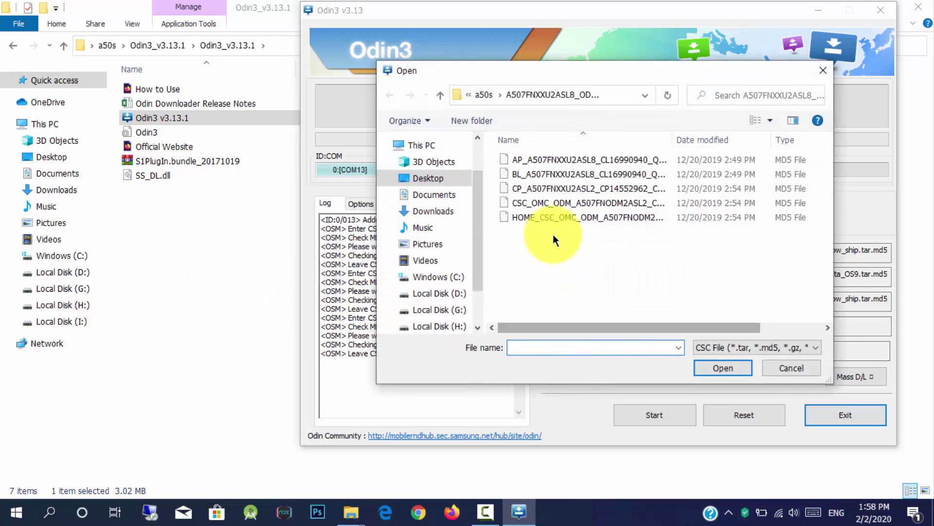
click(531, 203)
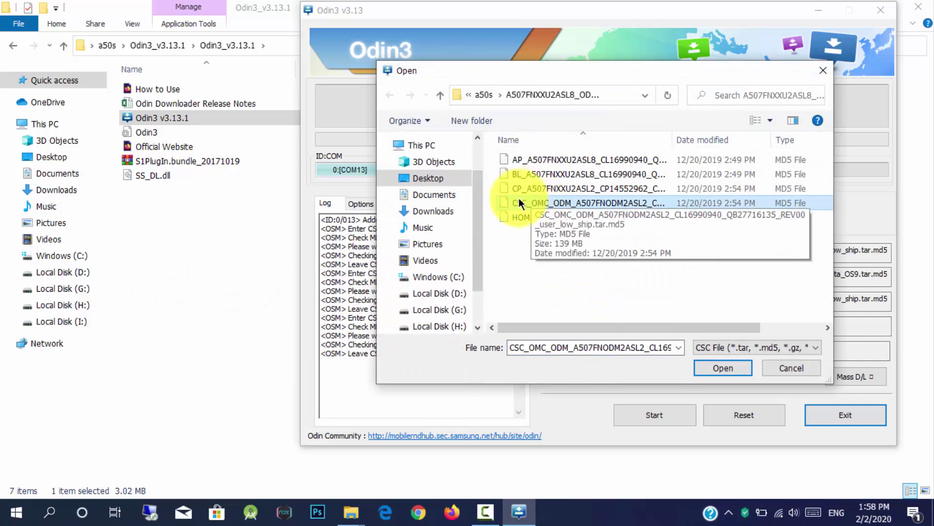
click(721, 368)
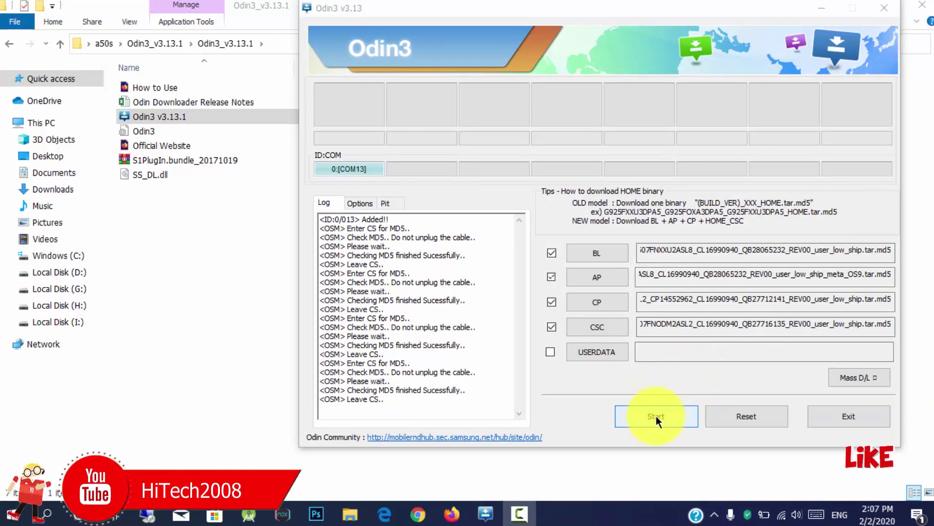
click(652, 414)
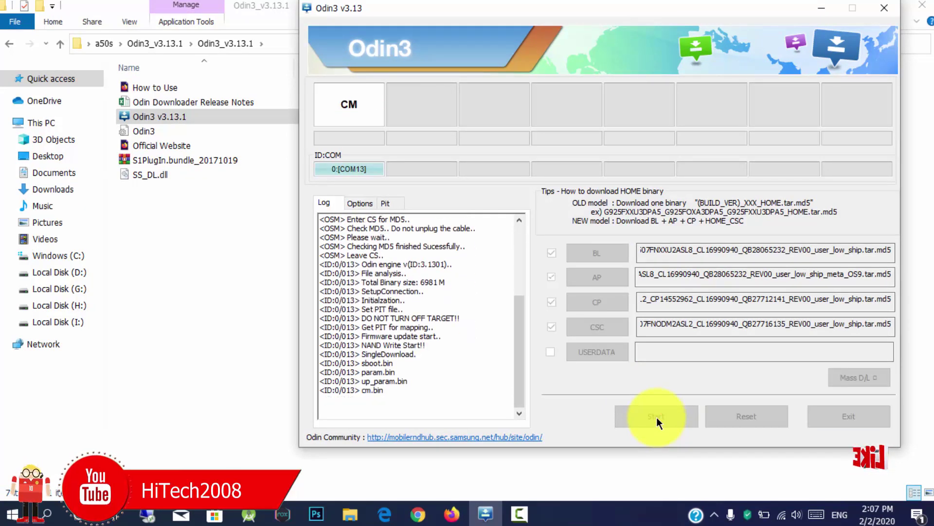